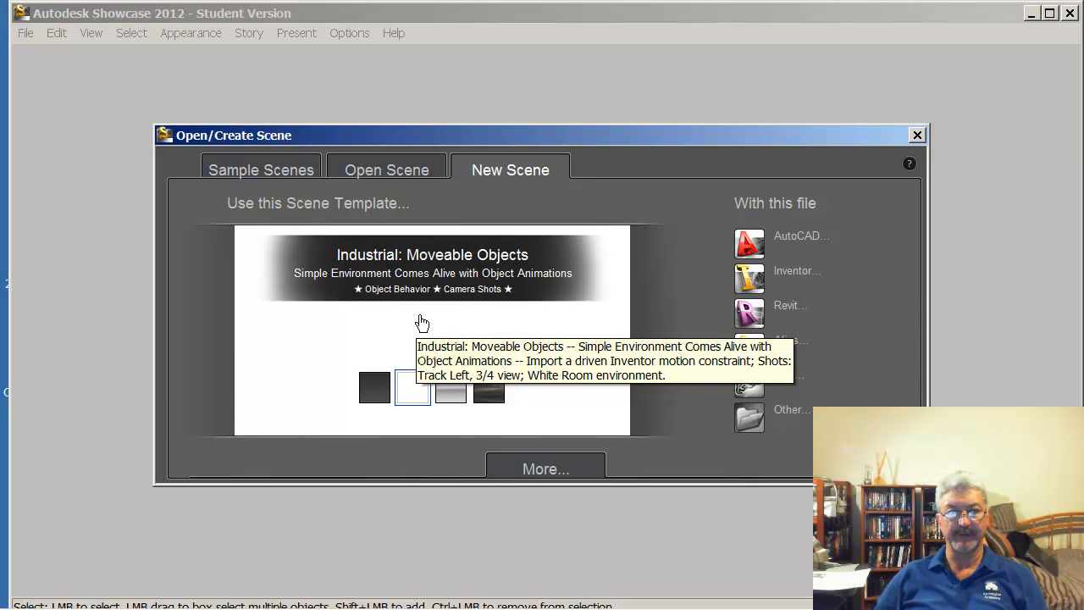
Choose the Outdoor Context template from the Architectural category for the new scene.
left_click(546, 468)
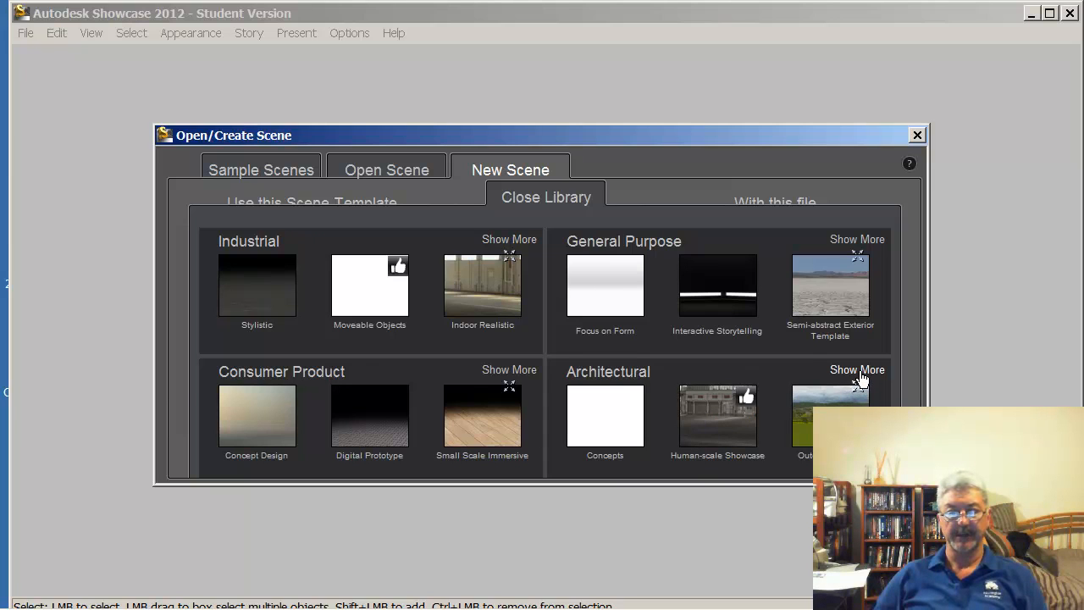
left_click(857, 370)
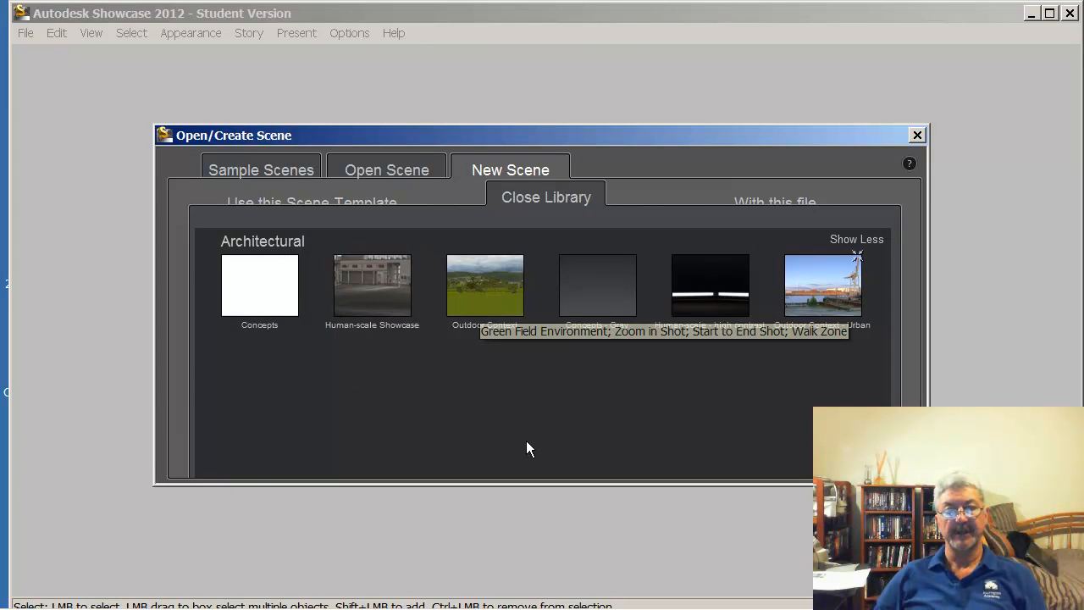
mouse_move(502, 302)
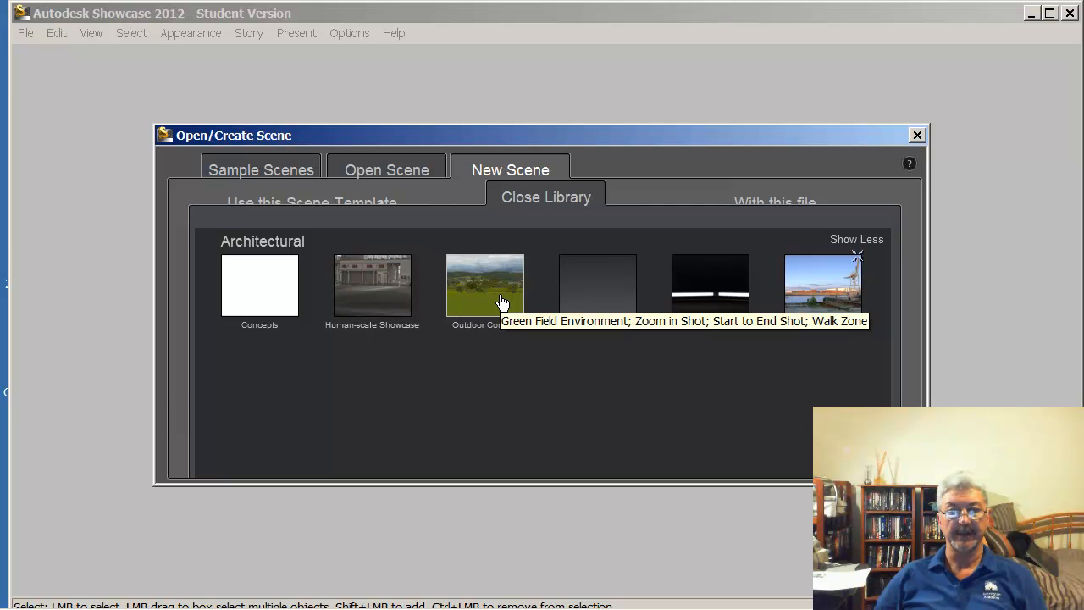
left_click(502, 302)
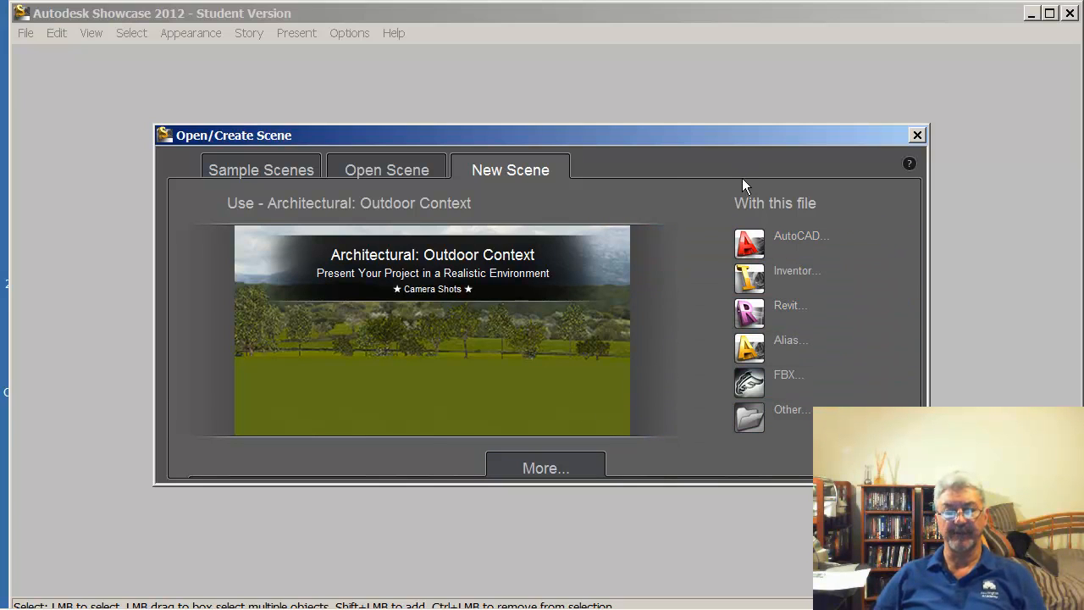
Import the 01_ZH FBX file into the scene with models only, leaving out animation and cameras.
left_click(748, 382)
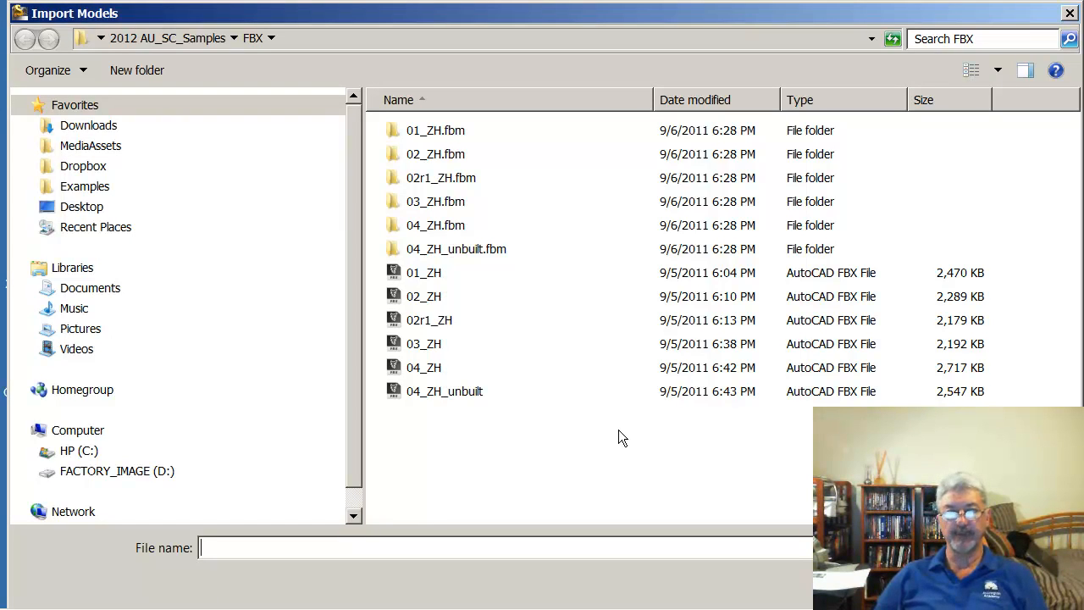
left_click(404, 276)
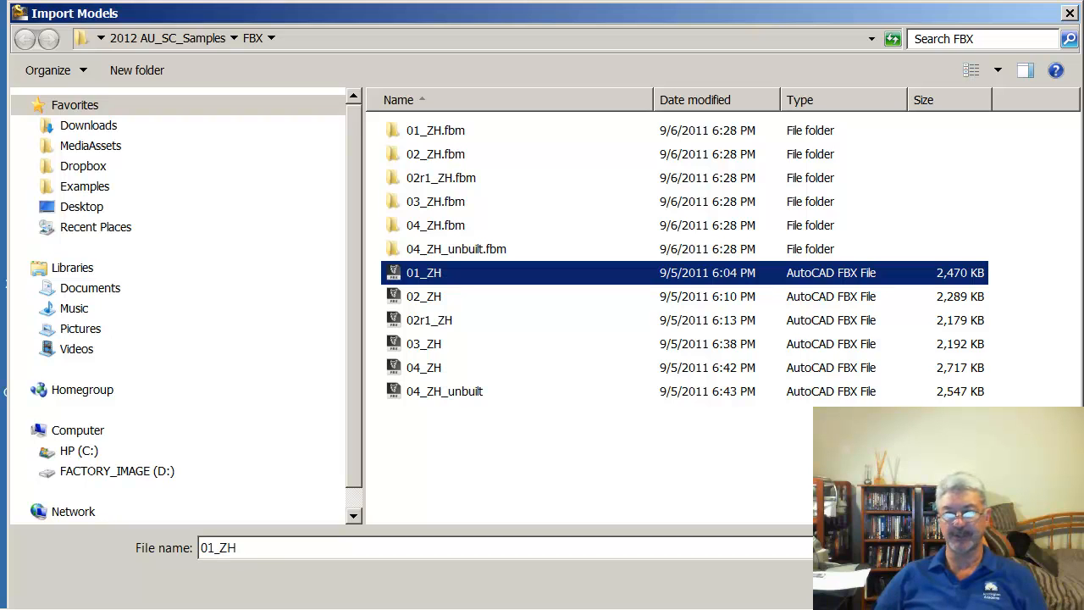
key("Return")
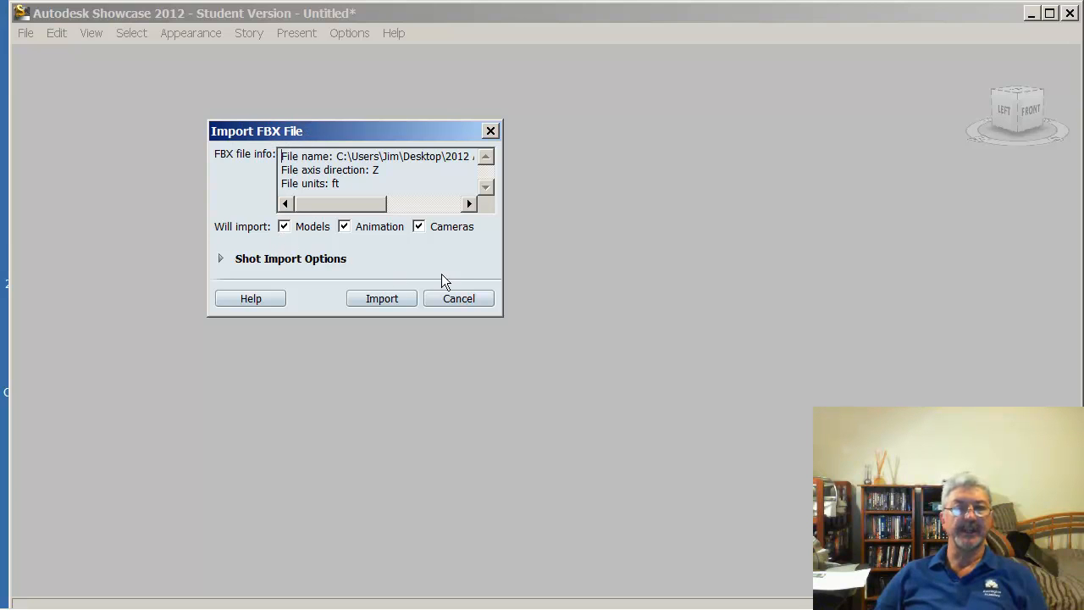
left_click(344, 227)
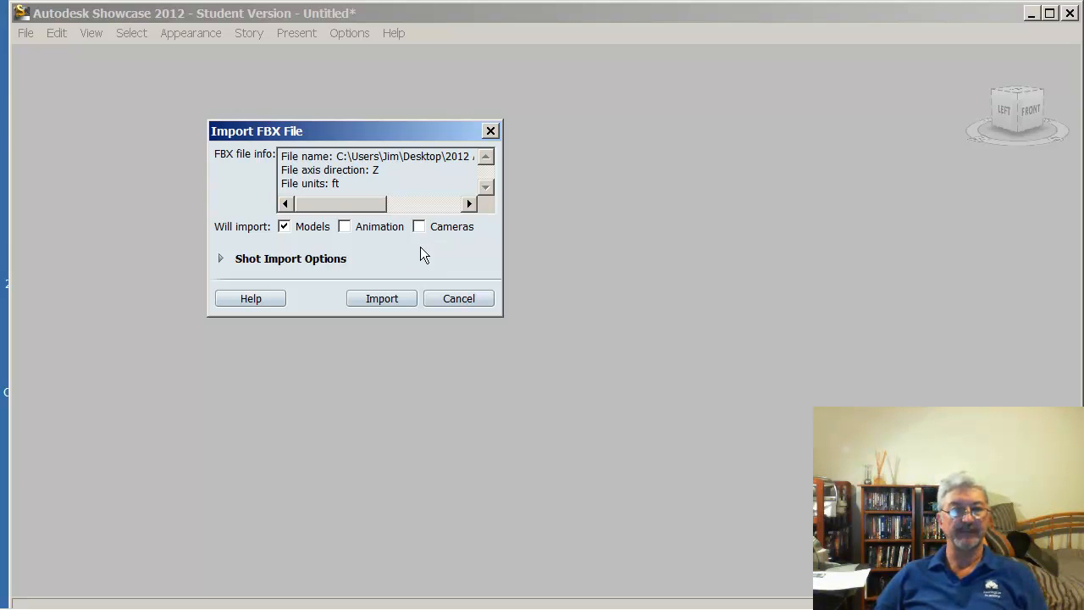
left_click(399, 298)
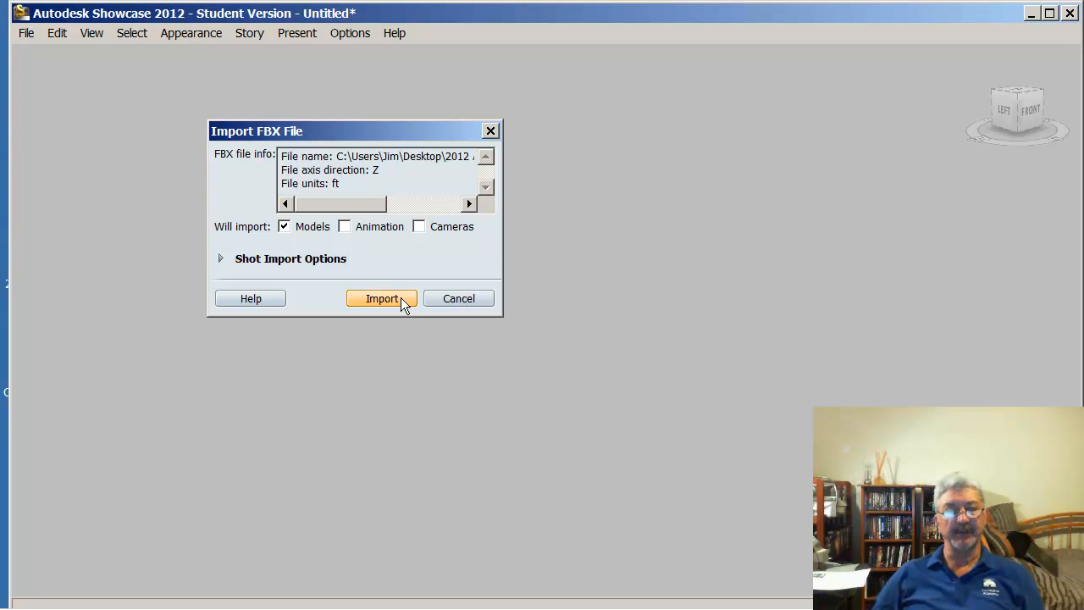
left_click(400, 298)
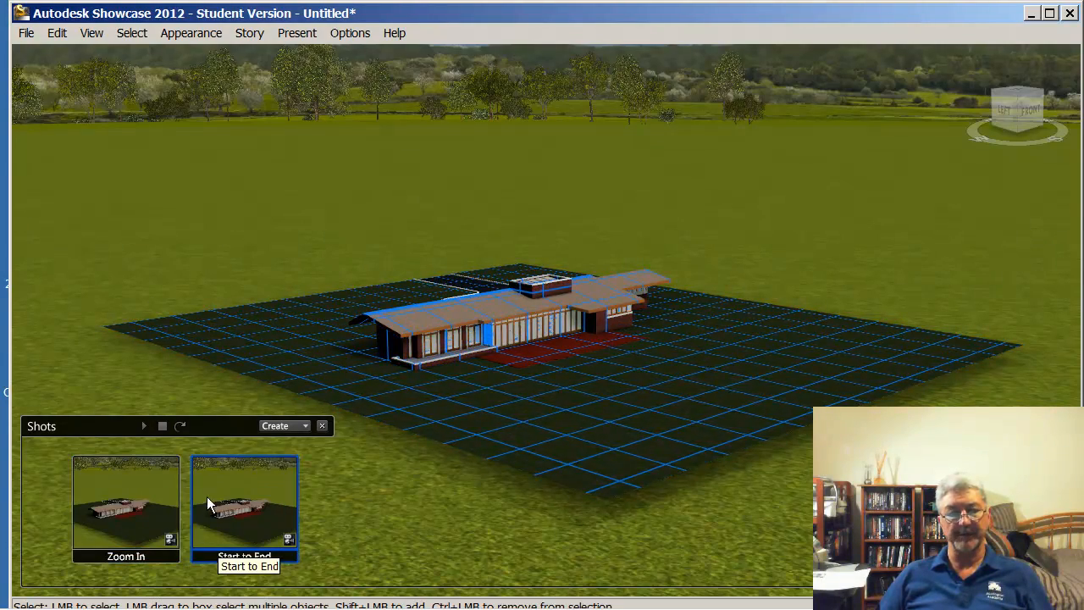
Play the Zoom In shot and deselect the imported house model.
left_click(157, 475)
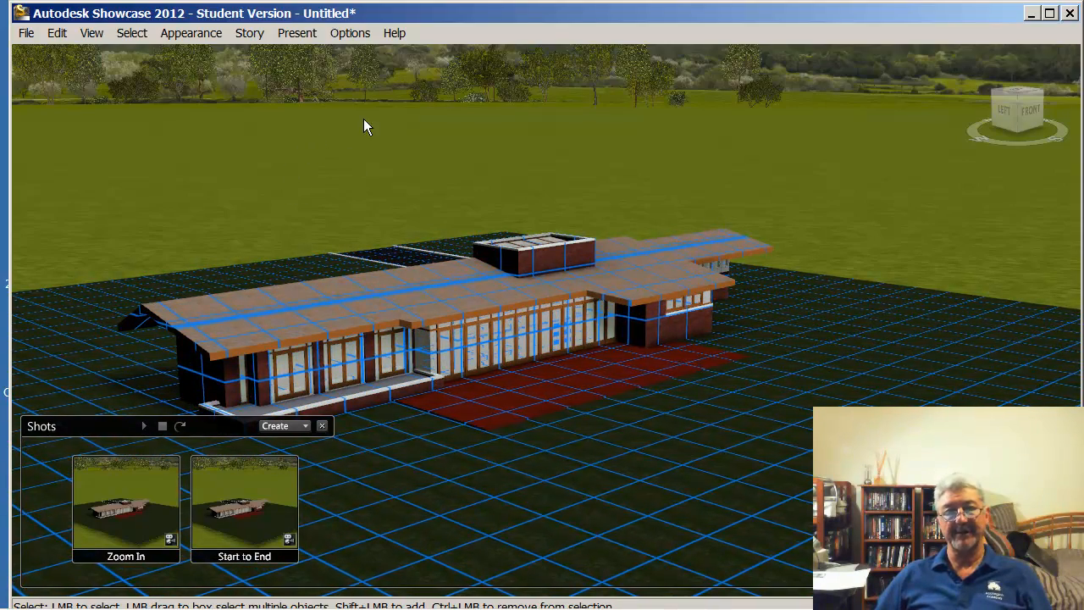
left_click(446, 124)
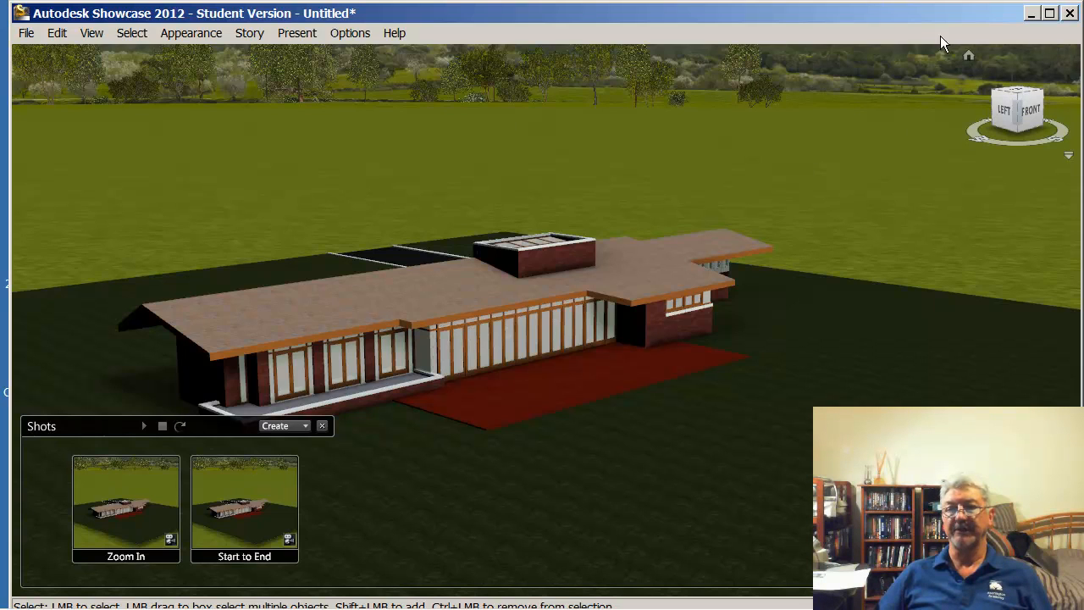
Set the floor position to -2" while viewing the house straight from the front.
left_click(1029, 112)
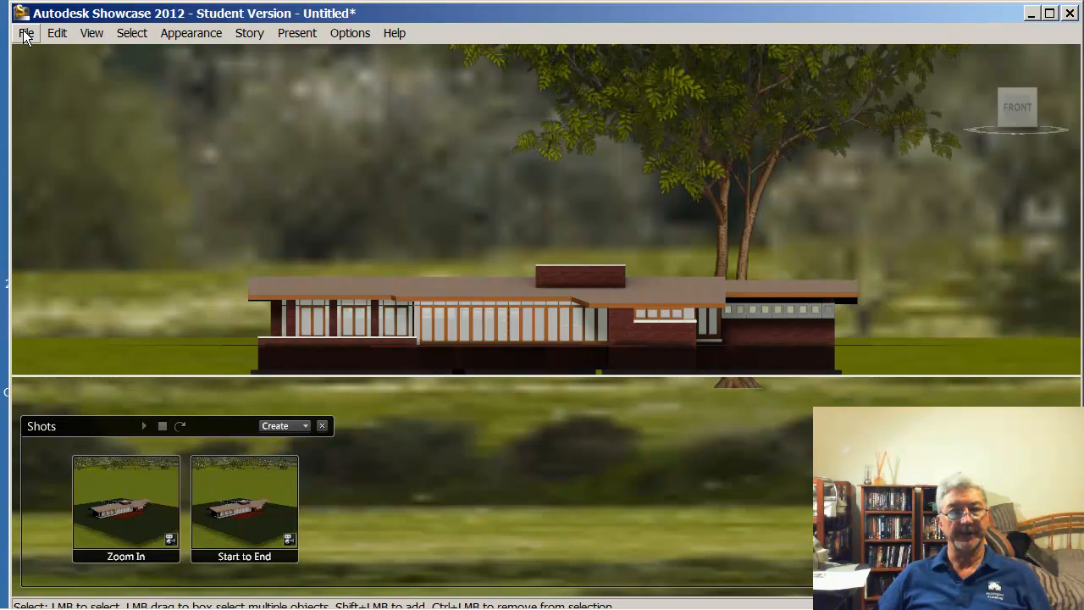
left_click(61, 38)
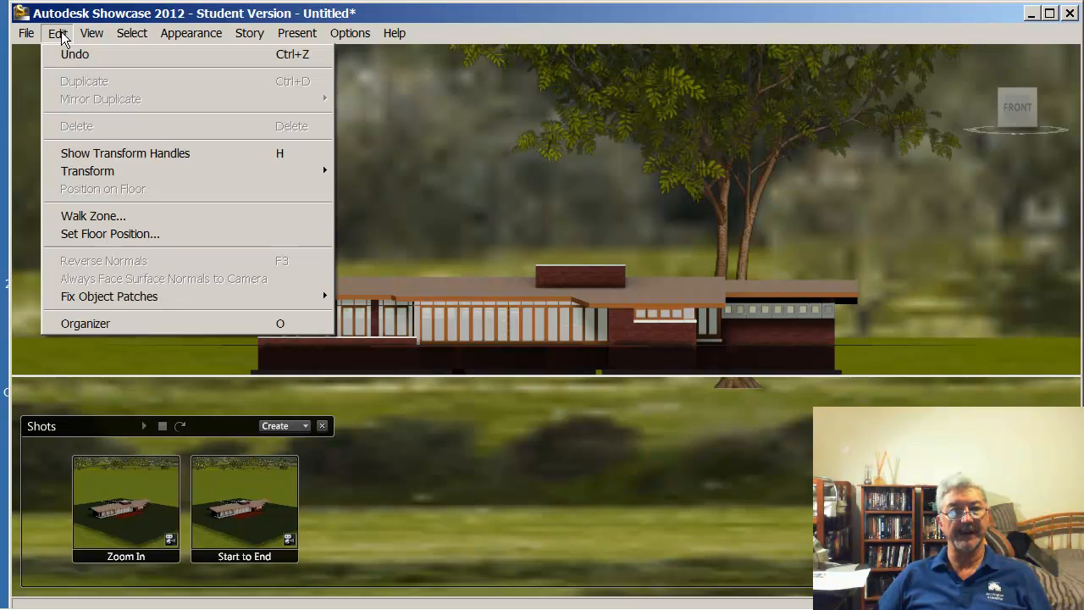
left_click(152, 237)
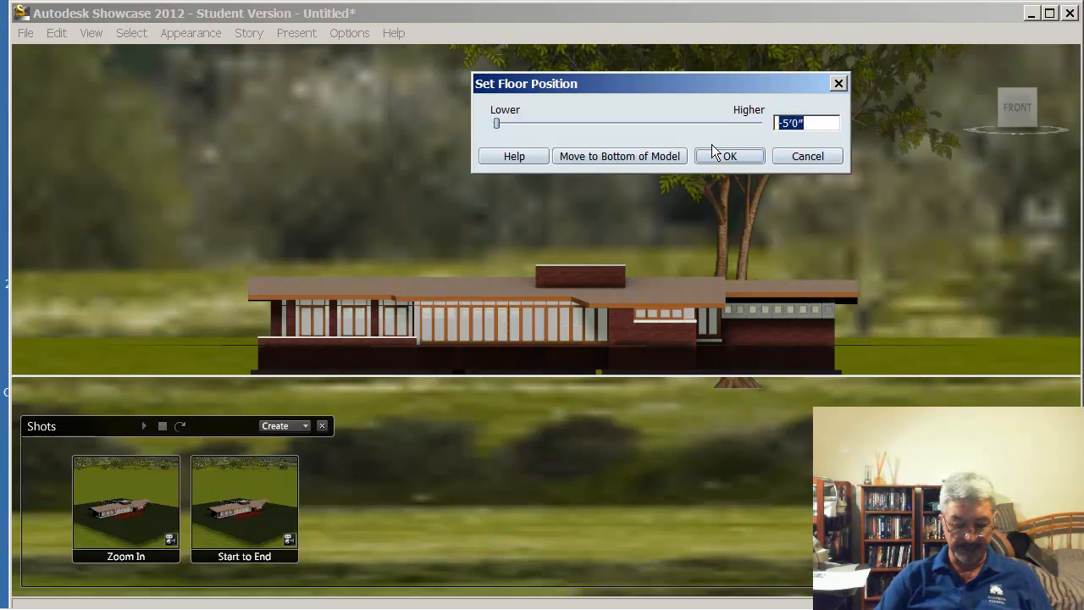
type("-2'")
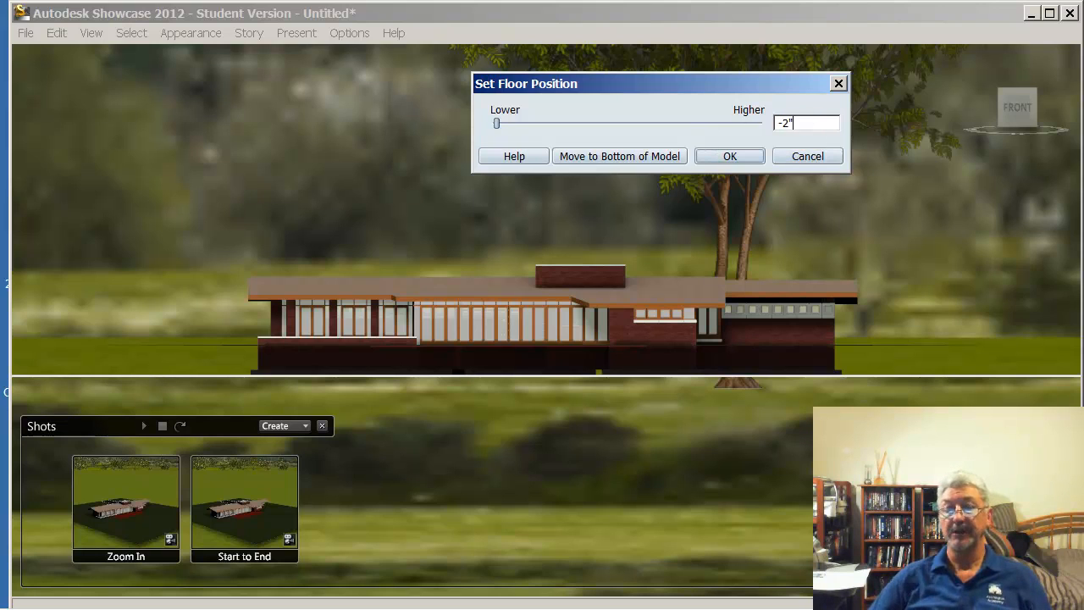
left_click(729, 157)
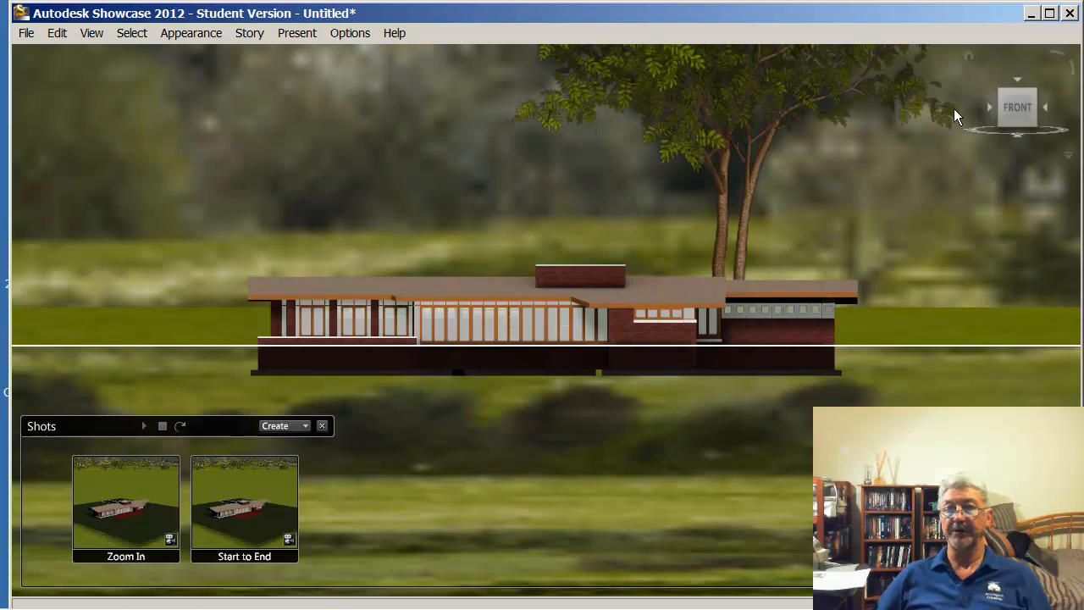
Return to the home view and examine from several distances how the house and its site meet the ground.
left_click(970, 57)
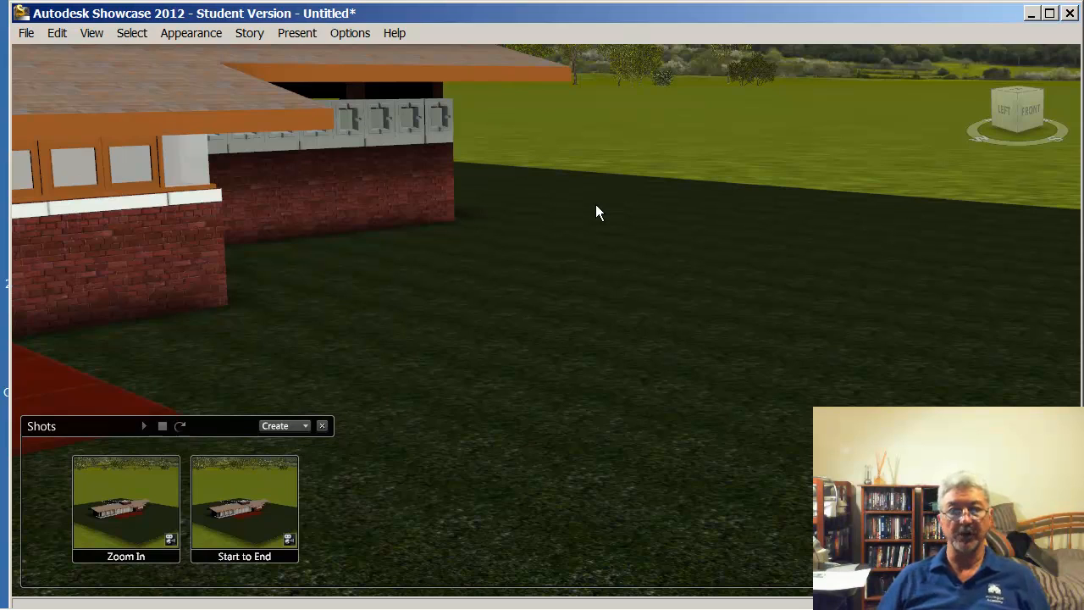
mouse_move(584, 211)
middle_mouse_down()
mouse_move(618, 158)
mouse_move(787, 80)
mouse_move(562, 242)
middle_mouse_up()
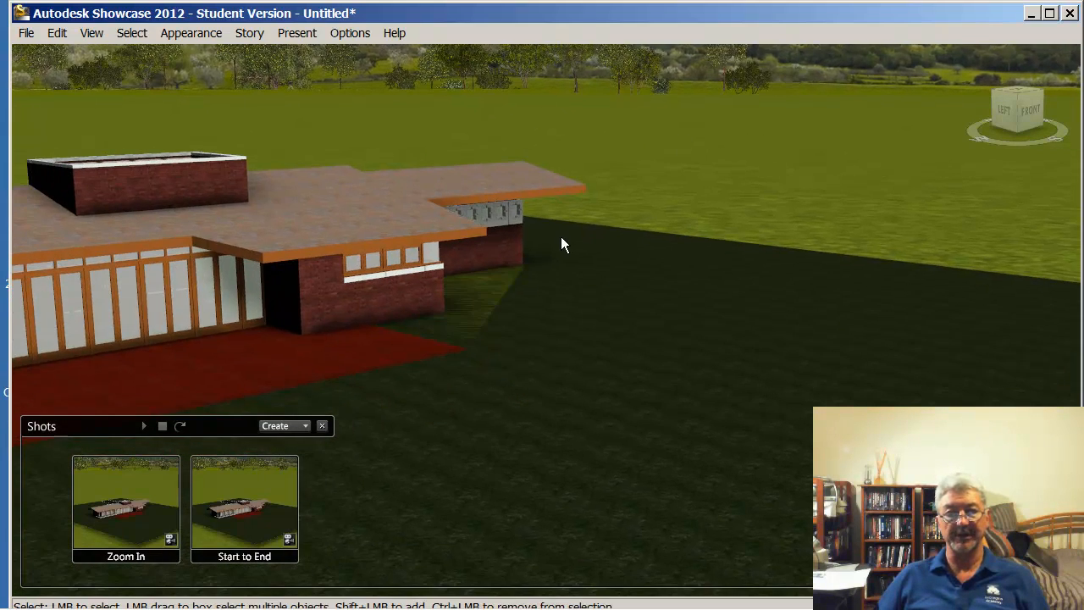
scroll(566, 240, "down", 4)
mouse_move(561, 323)
middle_mouse_down()
mouse_move(685, 244)
mouse_move(745, 226)
middle_mouse_up()
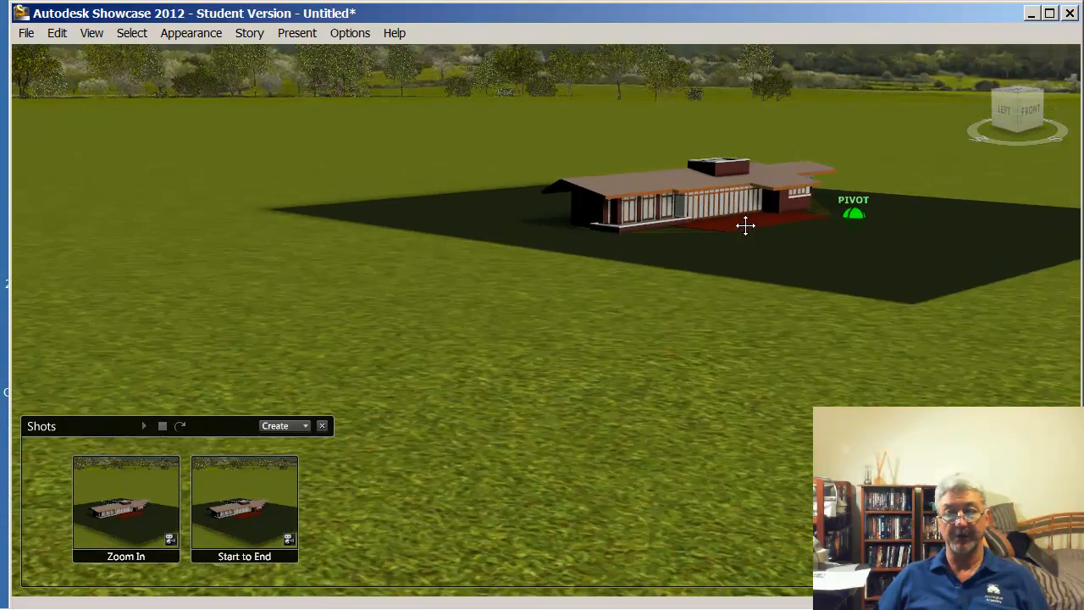
scroll(741, 225, "up", 5)
scroll(728, 254, "down", 5)
middle_click_drag(675, 286, 656, 310)
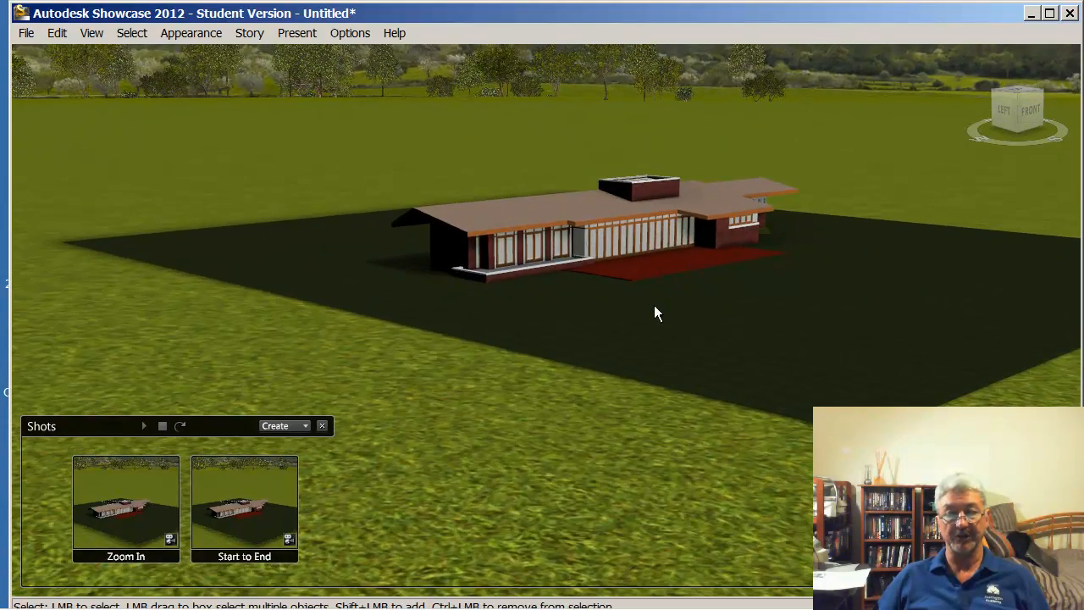
scroll(638, 330, "up", 5)
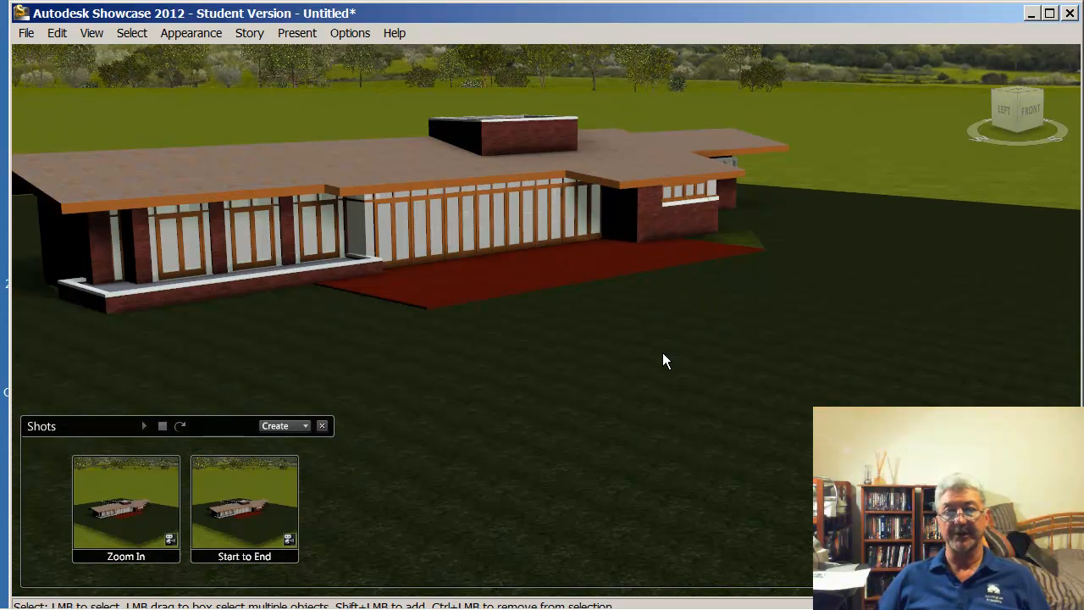
mouse_move(646, 361)
middle_mouse_down()
mouse_move(723, 404)
mouse_move(766, 400)
middle_mouse_up()
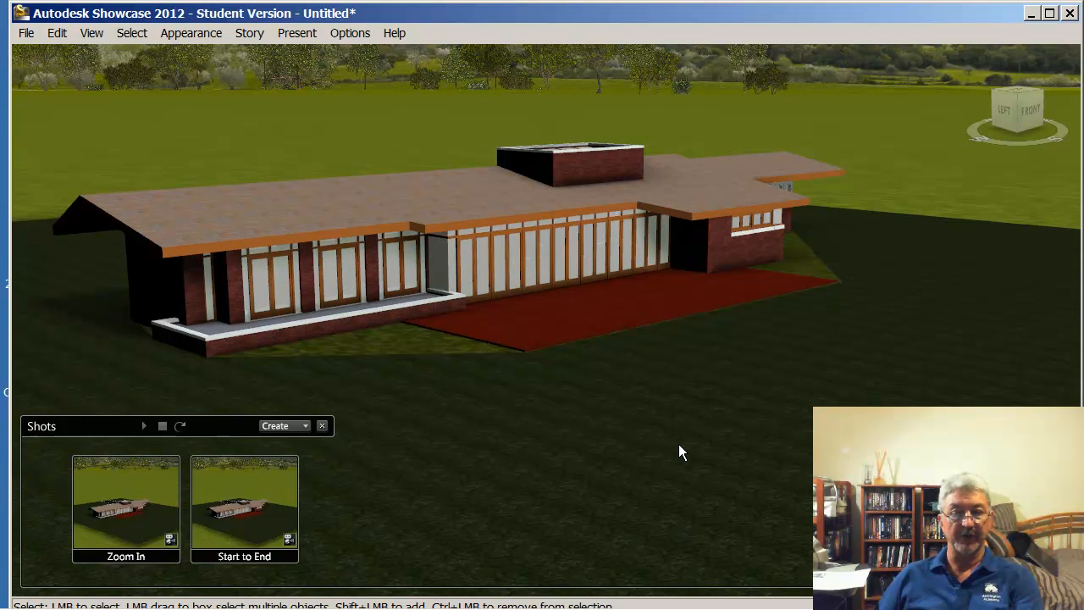
Arrange the Organizer by Revit Object Model and expand 01_ZH.fbx to list its object categories.
key("o")
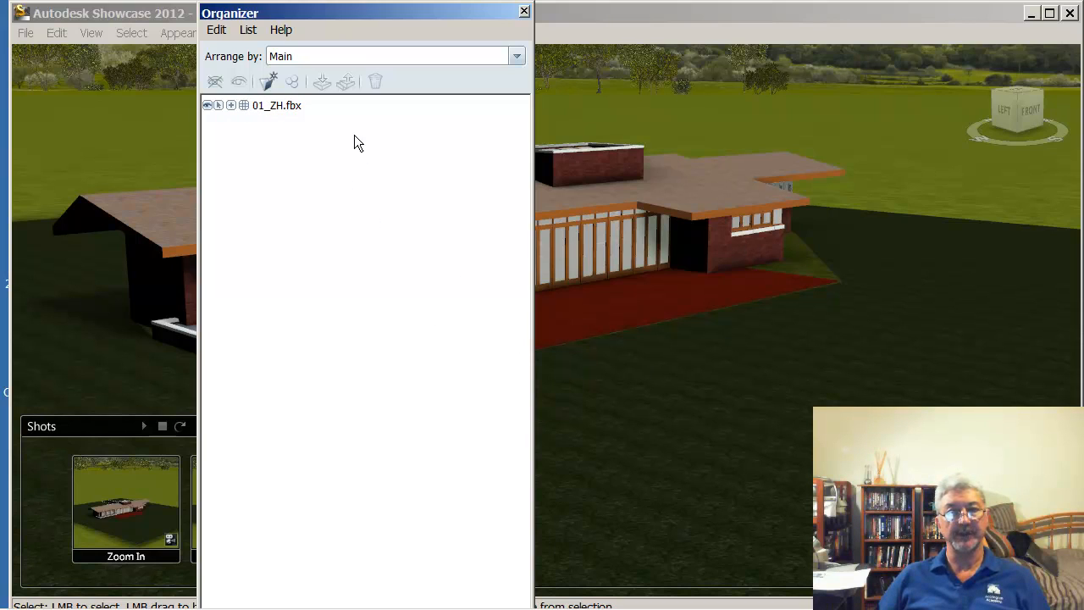
left_click(517, 56)
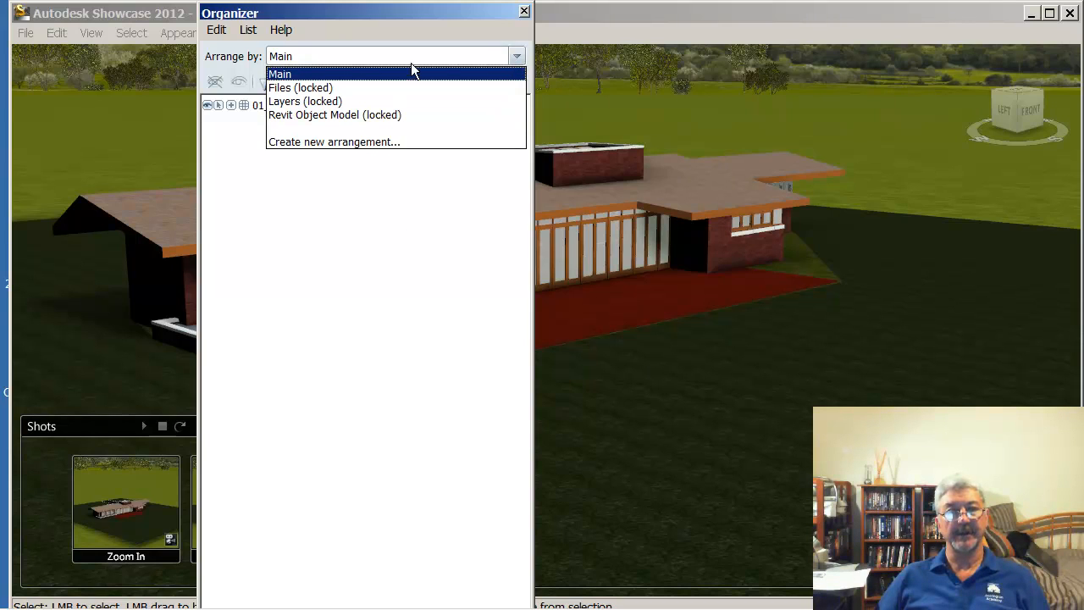
left_click(332, 116)
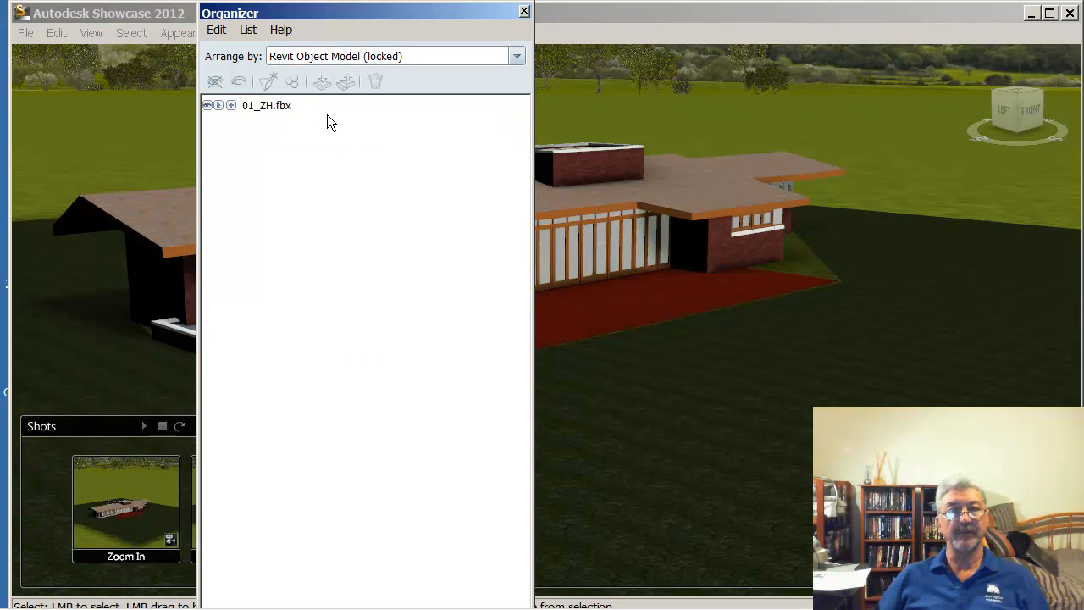
left_click(231, 105)
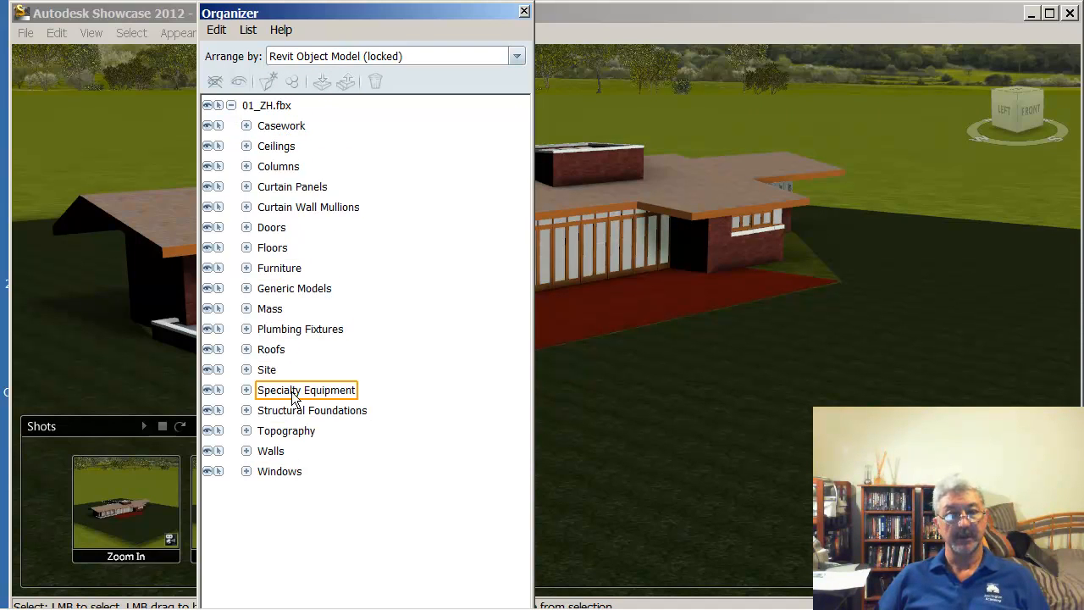
left_click(246, 430)
left_click(247, 430)
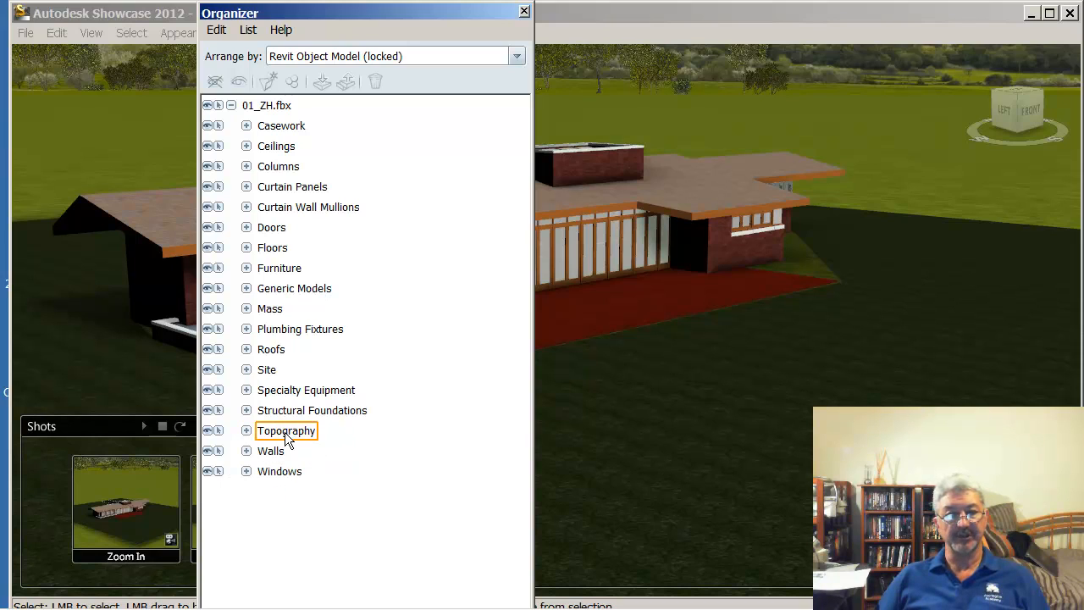
Hide the Topography category of 01_ZH.fbx and close the Organizer.
left_click(208, 430)
left_click(207, 430)
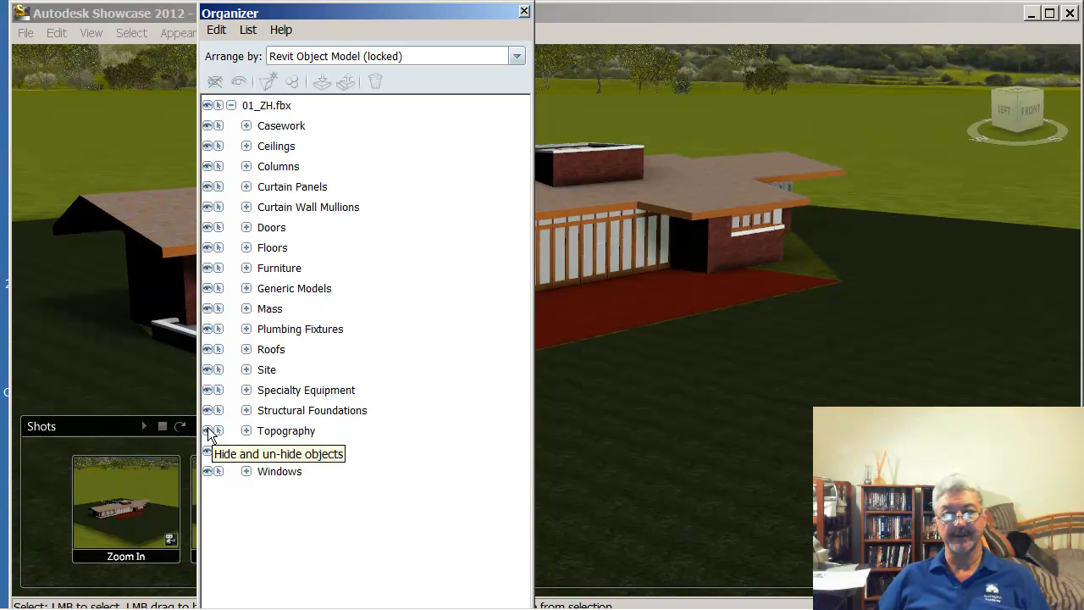
left_click(207, 430)
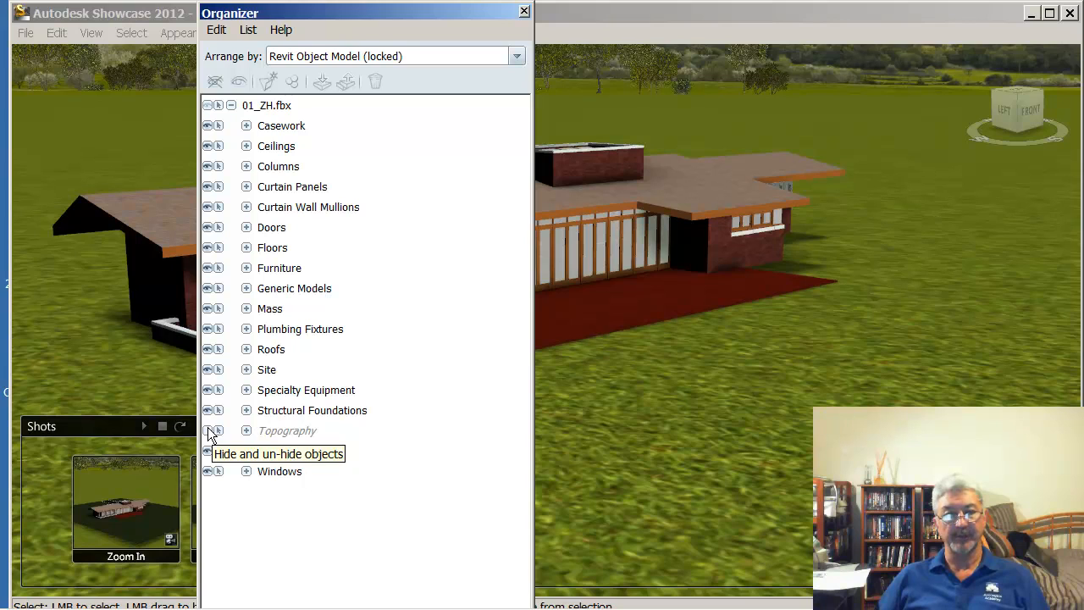
left_click(208, 430)
left_click(207, 430)
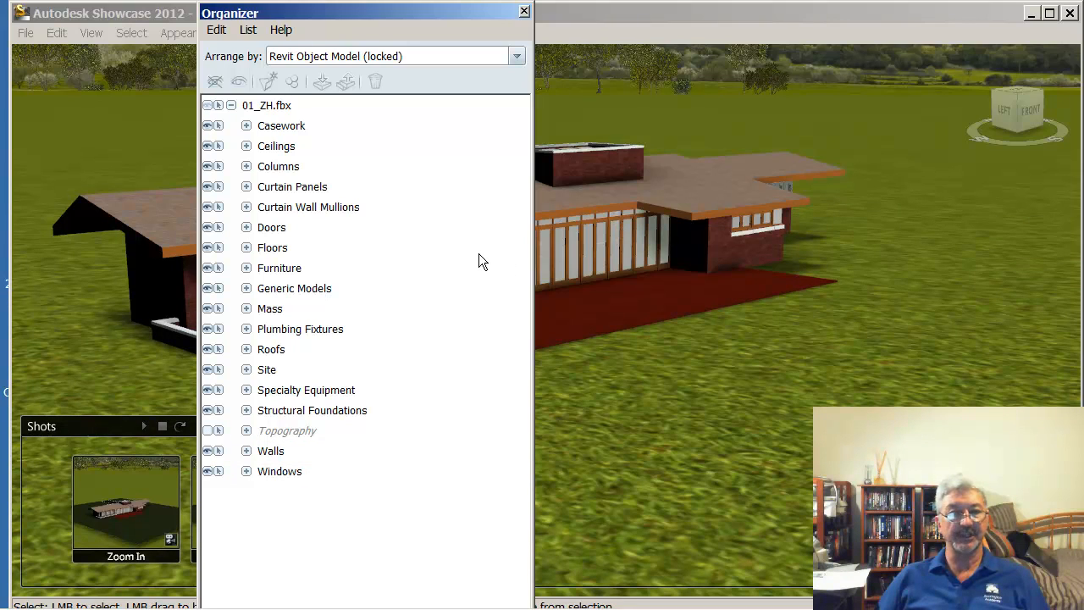
left_click_drag(441, 11, 457, 110)
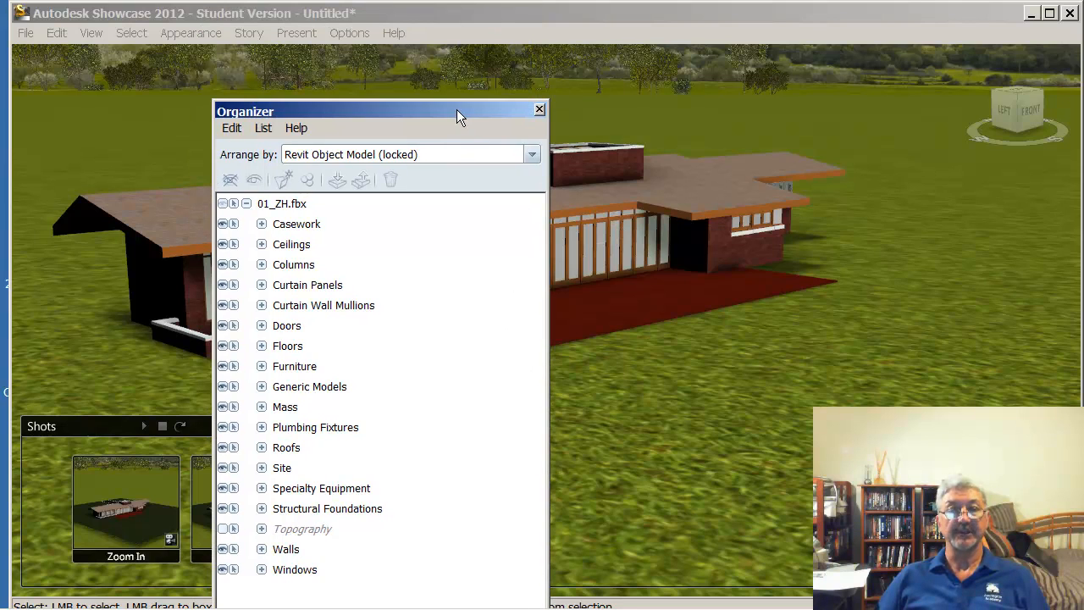
left_click(538, 109)
Reduce the size of the environments in this scene to 3.910 in the Scene Settings and close them.
left_click_drag(332, 157, 414, 189)
mouse_move(503, 312)
left_mouse_down()
mouse_move(483, 260)
mouse_move(460, 235)
mouse_move(418, 246)
mouse_move(460, 279)
mouse_move(515, 296)
mouse_move(500, 302)
left_mouse_up()
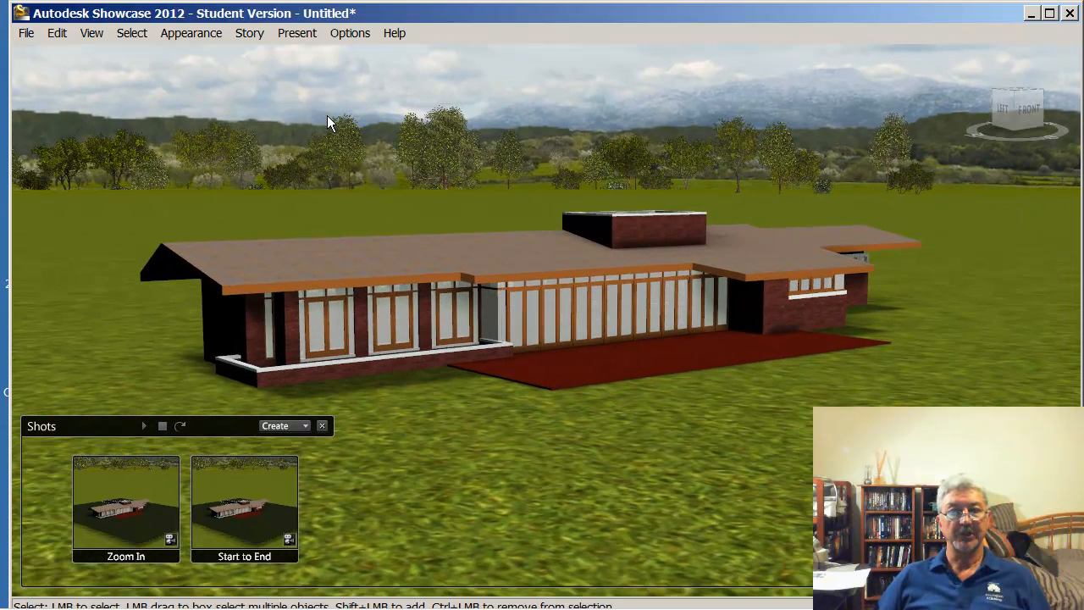
left_click(27, 35)
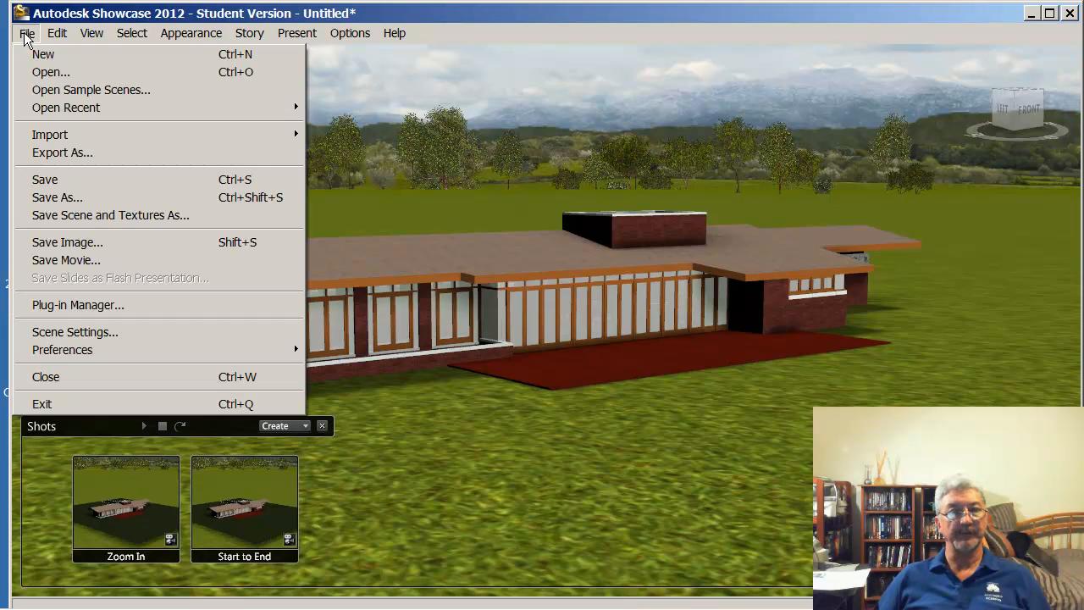
left_click(90, 332)
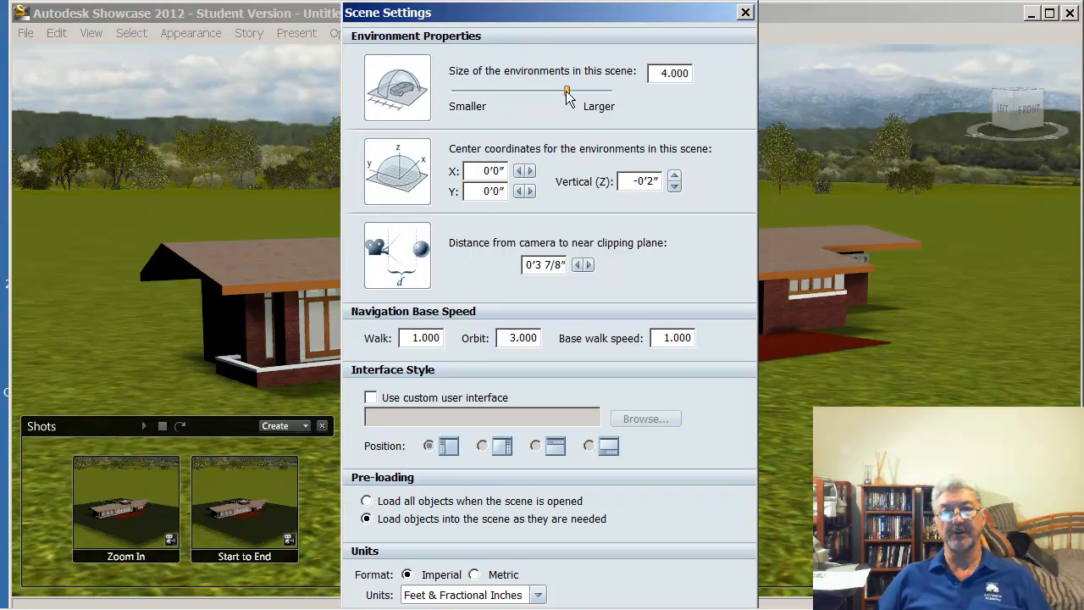
mouse_move(571, 98)
left_mouse_down()
mouse_move(586, 99)
mouse_move(570, 98)
left_mouse_up()
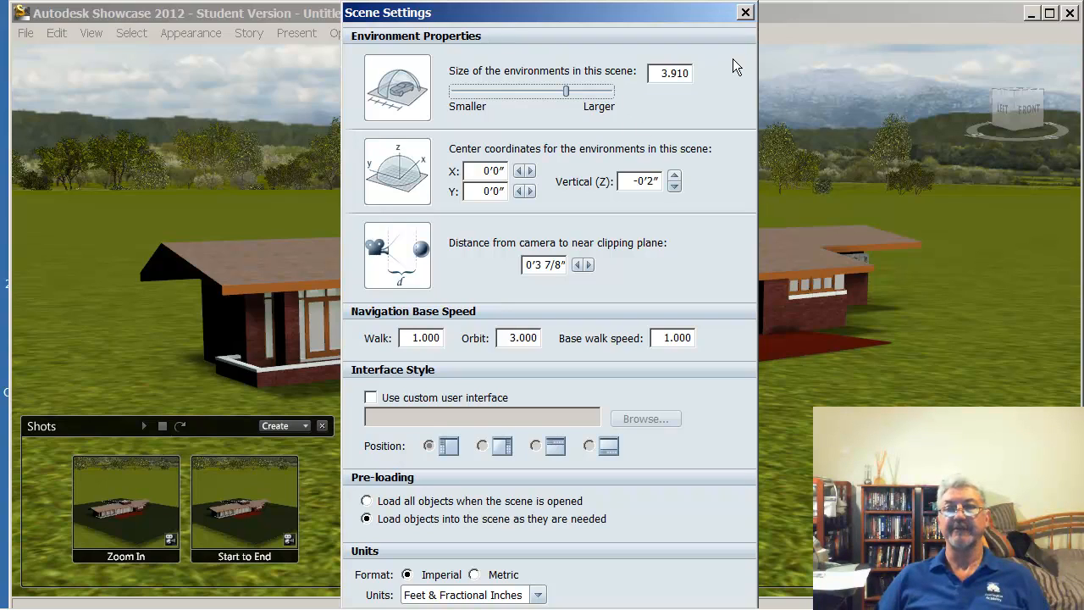
left_click(746, 13)
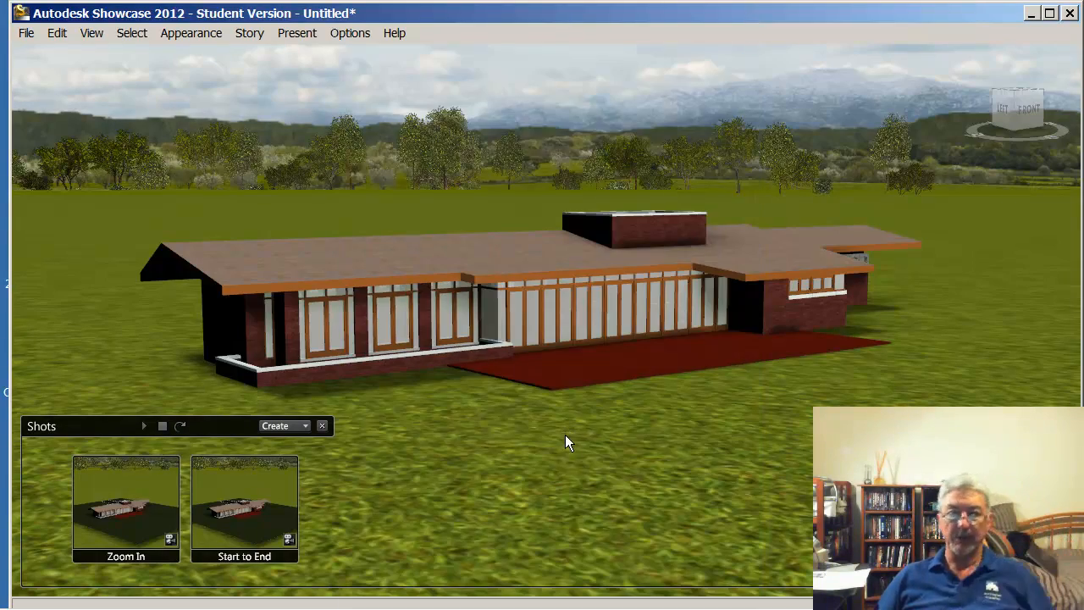
View the house from above its left end, hide the Roofs category of 01_ZH.fbx and close the Organizer.
mouse_move(599, 426)
left_mouse_down()
mouse_move(613, 486)
mouse_move(650, 520)
mouse_move(716, 537)
mouse_move(779, 509)
left_mouse_up()
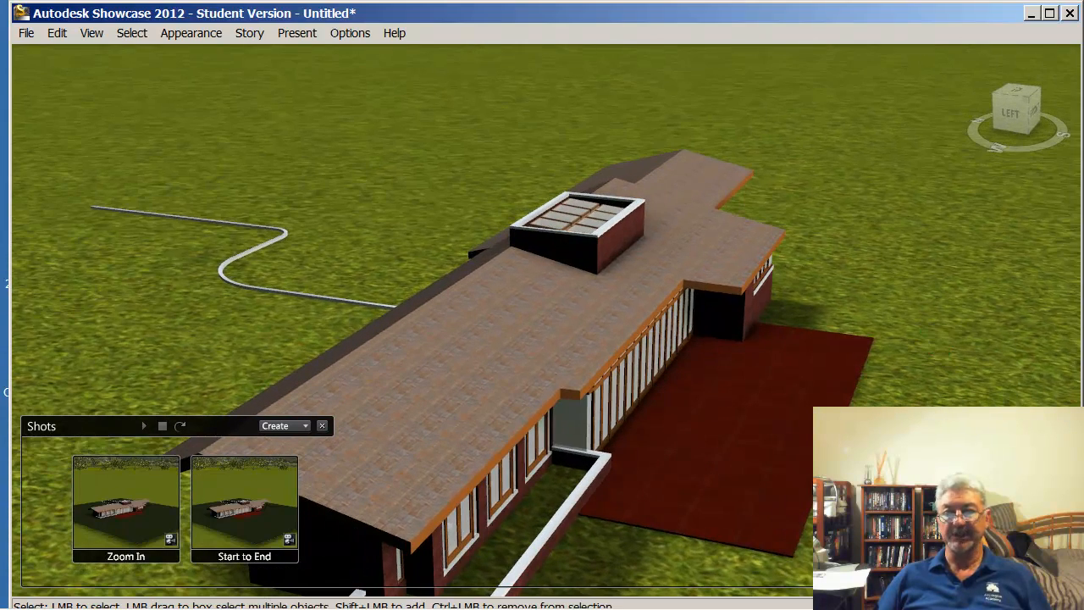
mouse_move(728, 416)
left_mouse_down()
mouse_move(679, 400)
mouse_move(656, 368)
mouse_move(746, 399)
mouse_move(706, 386)
mouse_move(694, 367)
left_mouse_up()
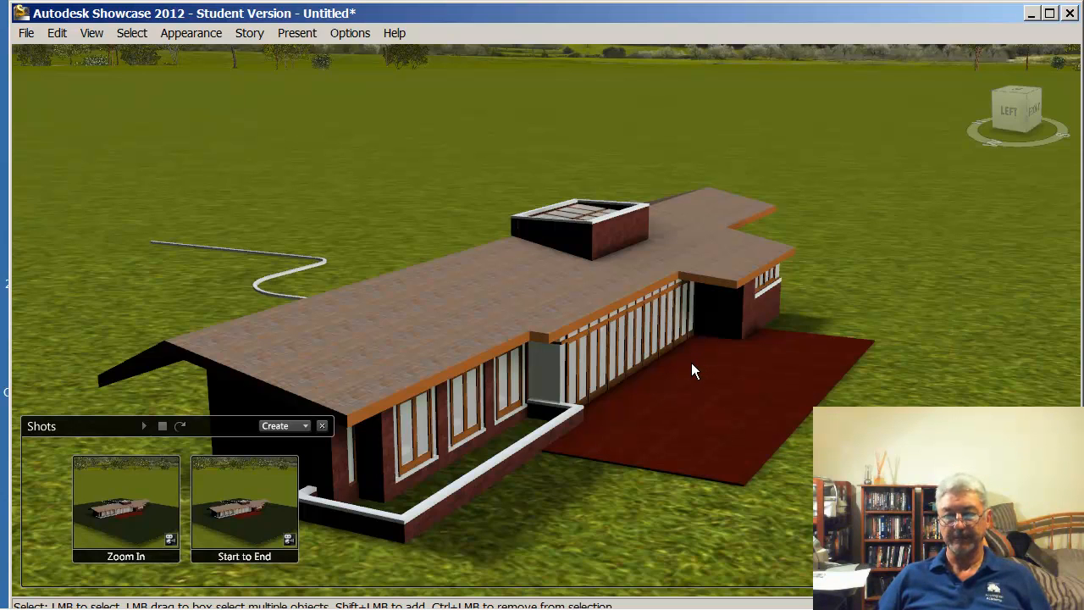
mouse_move(668, 433)
left_mouse_down()
mouse_move(702, 460)
mouse_move(756, 471)
mouse_move(759, 495)
left_mouse_up()
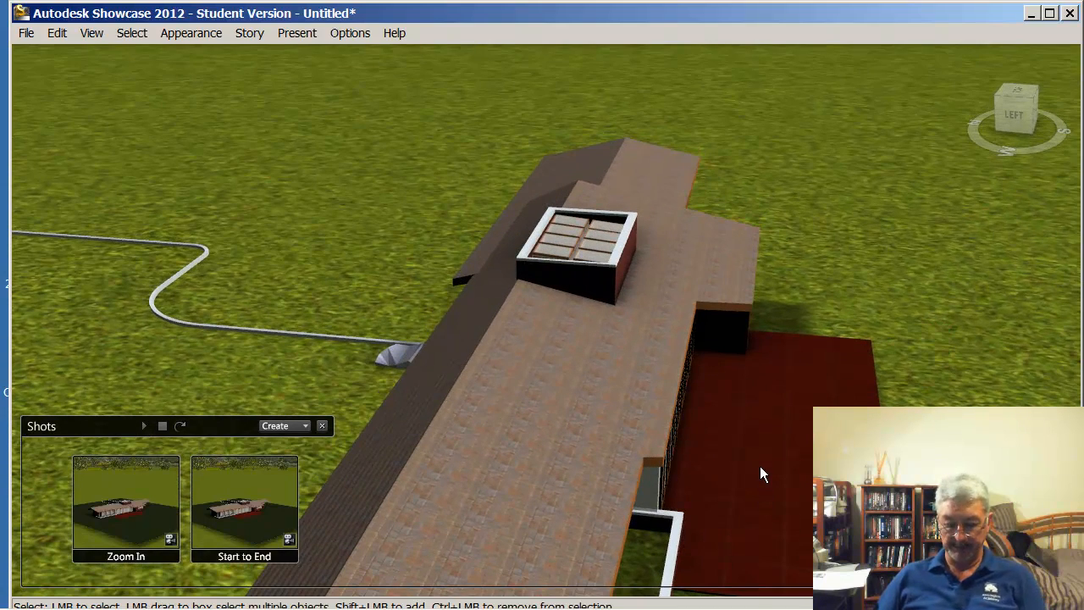
key("o")
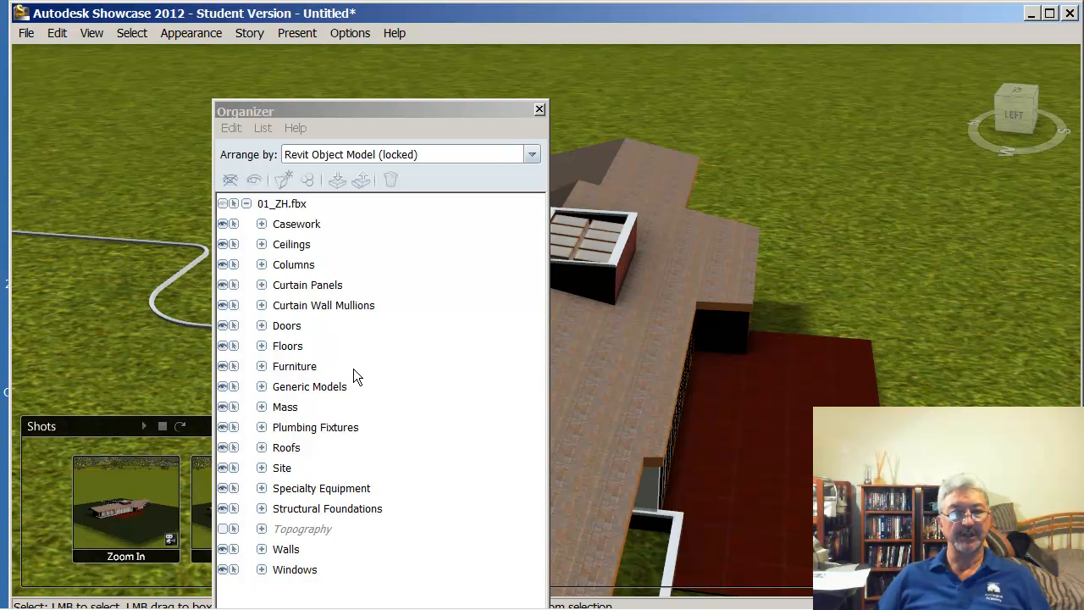
left_click(223, 447)
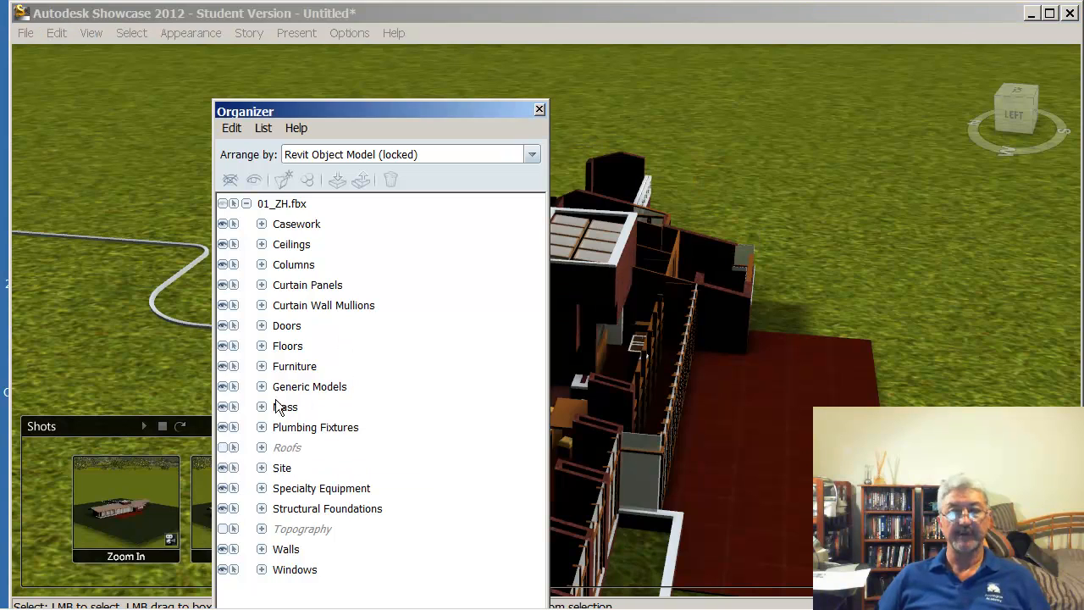
left_click(539, 111)
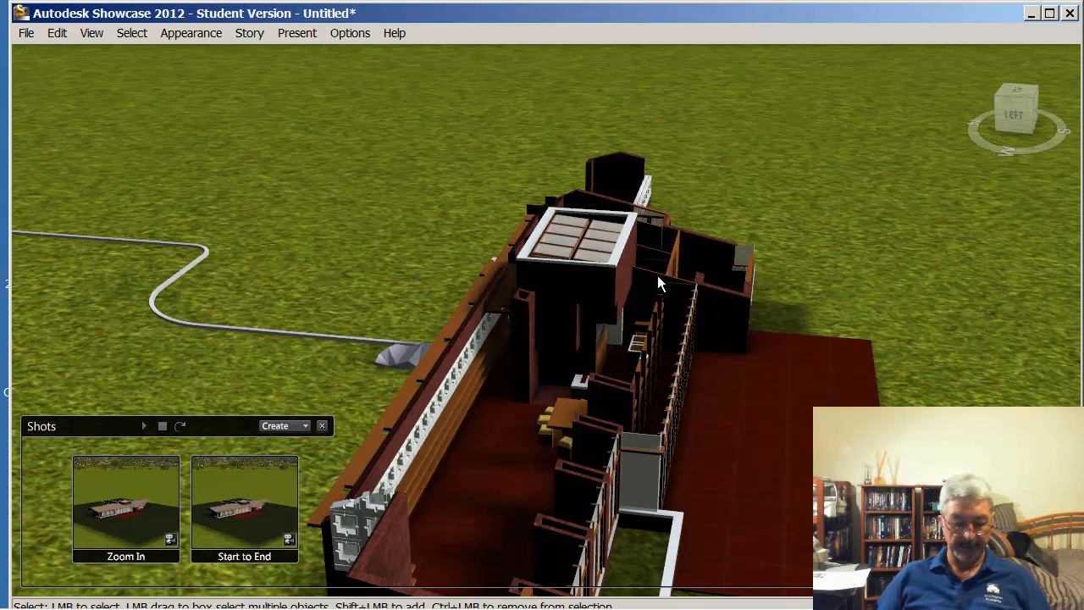
Show the steering wheel, use it to reframe the roofless house for examining its interior, and dismiss the wheel.
key("shift")
key("shift+w")
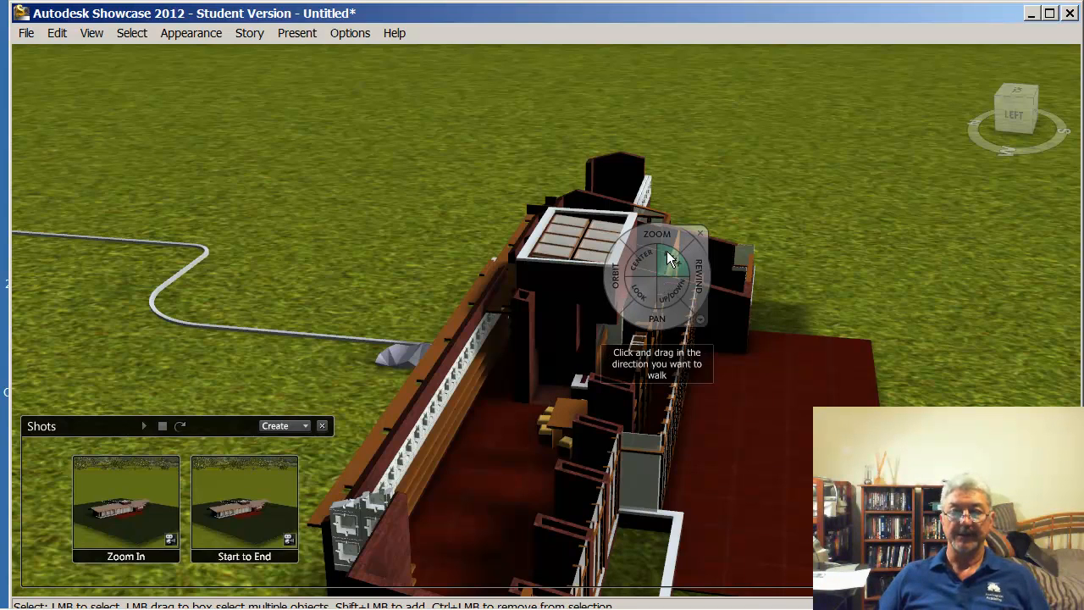
left_click_drag(646, 252, 519, 431)
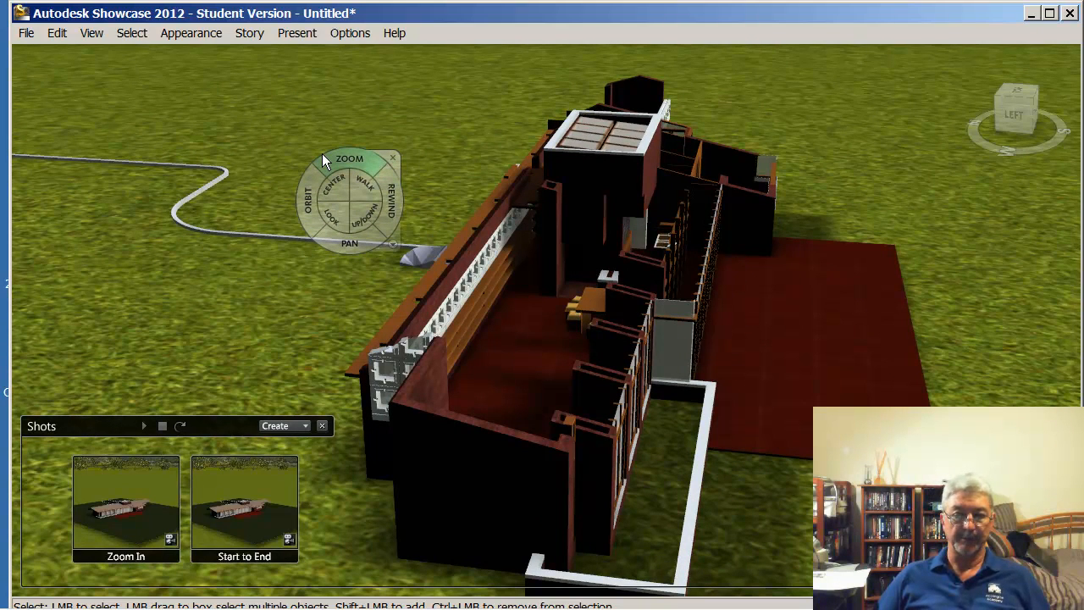
left_click(398, 155)
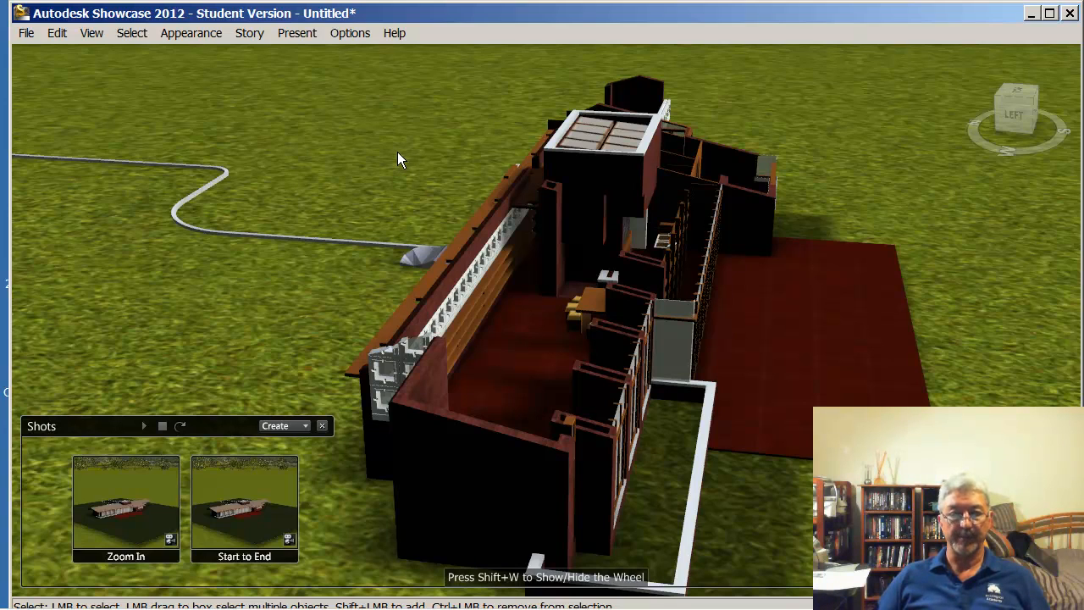
Unhide the Roofs category of 01_ZH.fbx and close the Organizer.
key("o")
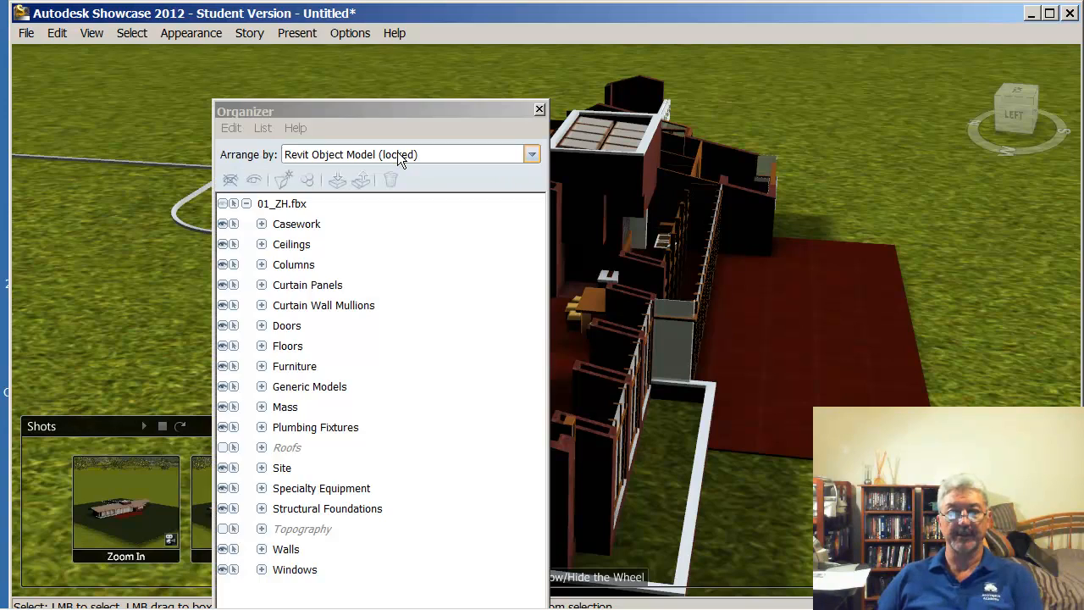
left_click(222, 447)
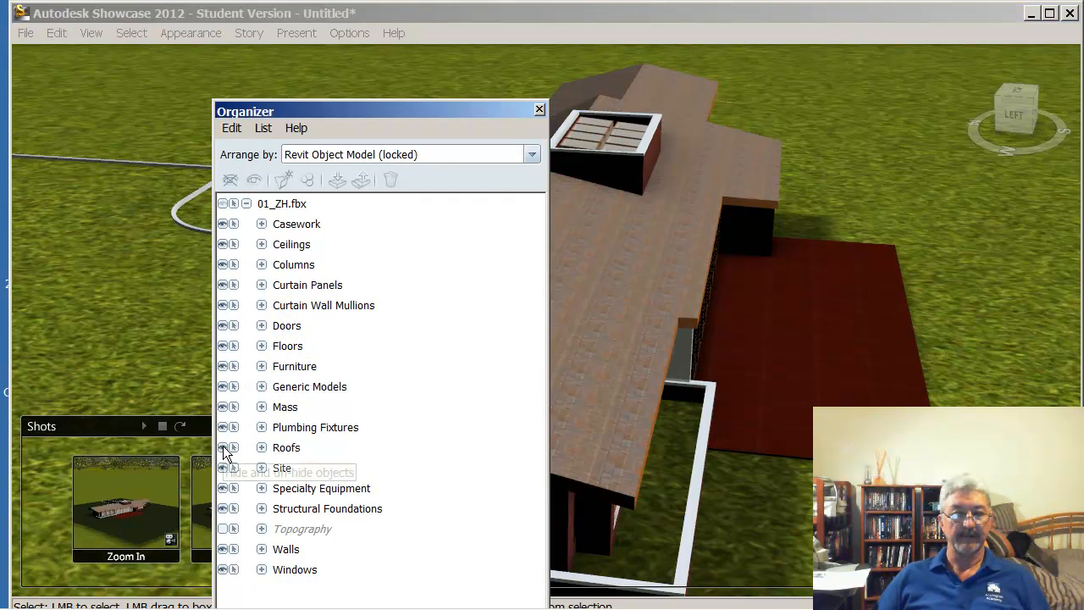
left_click(539, 110)
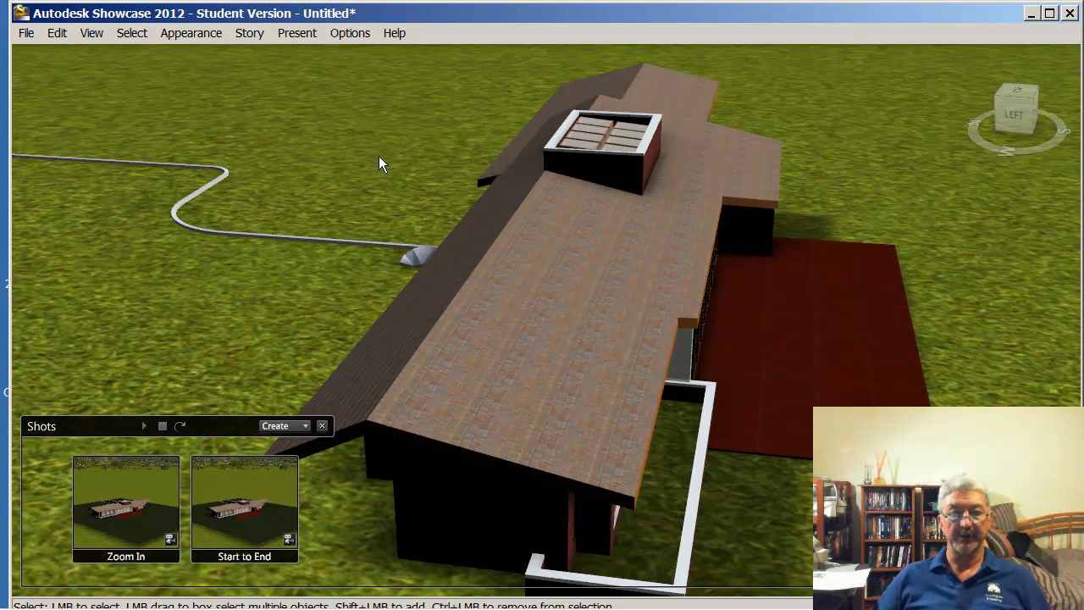